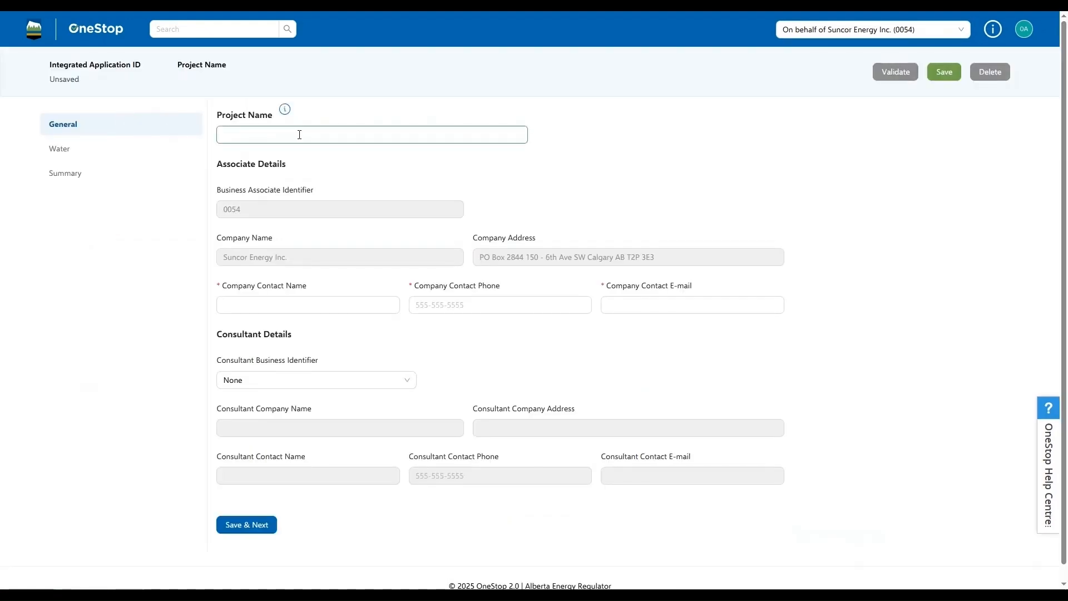
# Set the project name to "Demo 2025 Project (for a cancellation)", enter the company contact's name, phone and e-mail, and save the general details.
pyautogui.click(422, 134)
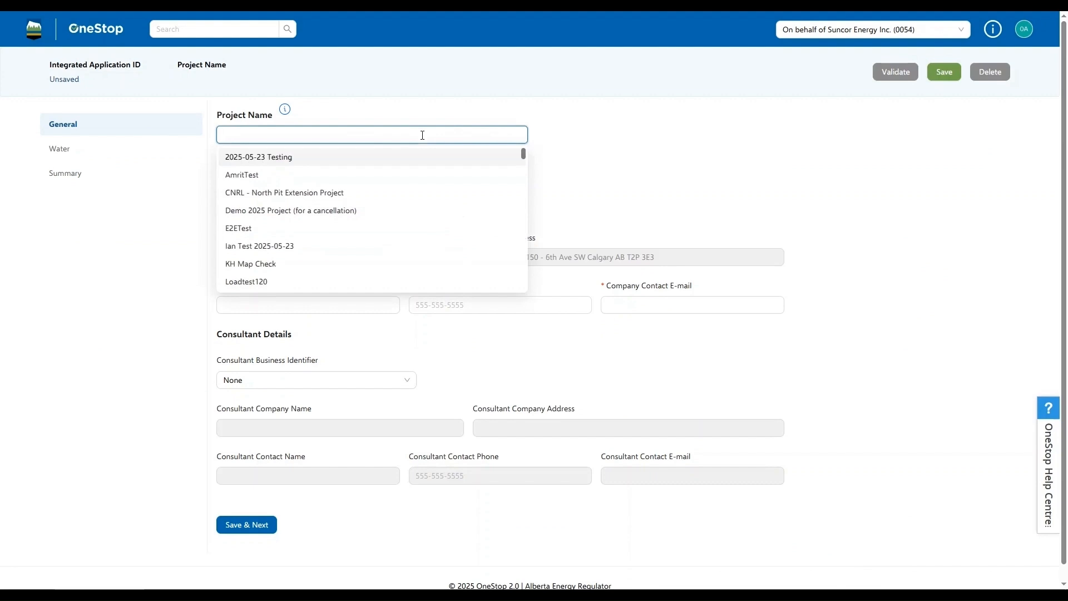
pyautogui.click(349, 210)
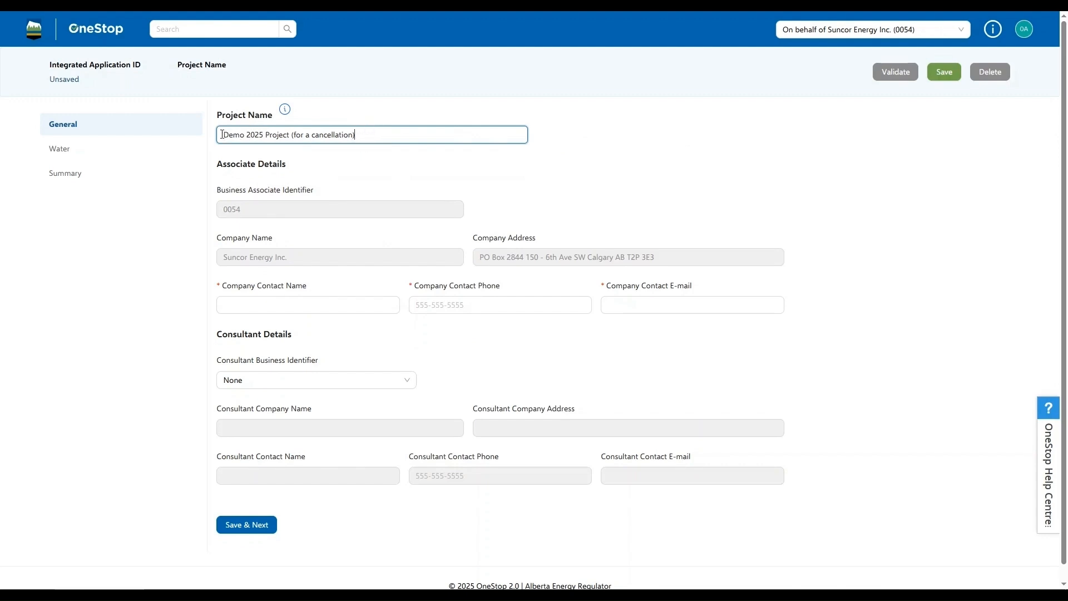
pyautogui.click(263, 310)
pyautogui.write('Franklin Boomhower Delano Smith')
pyautogui.click(307, 334)
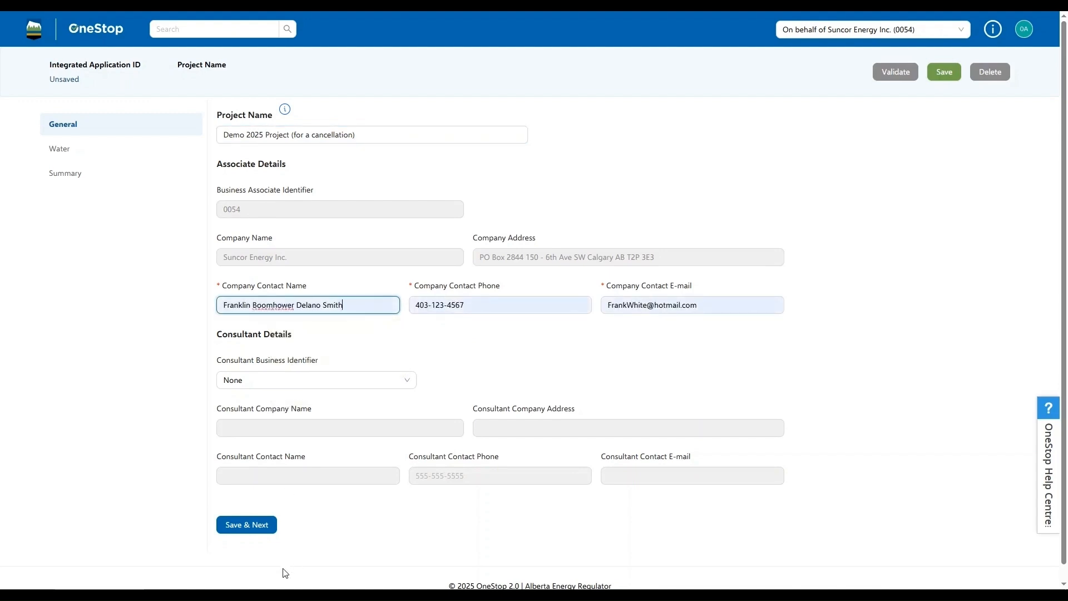
pyautogui.click(246, 526)
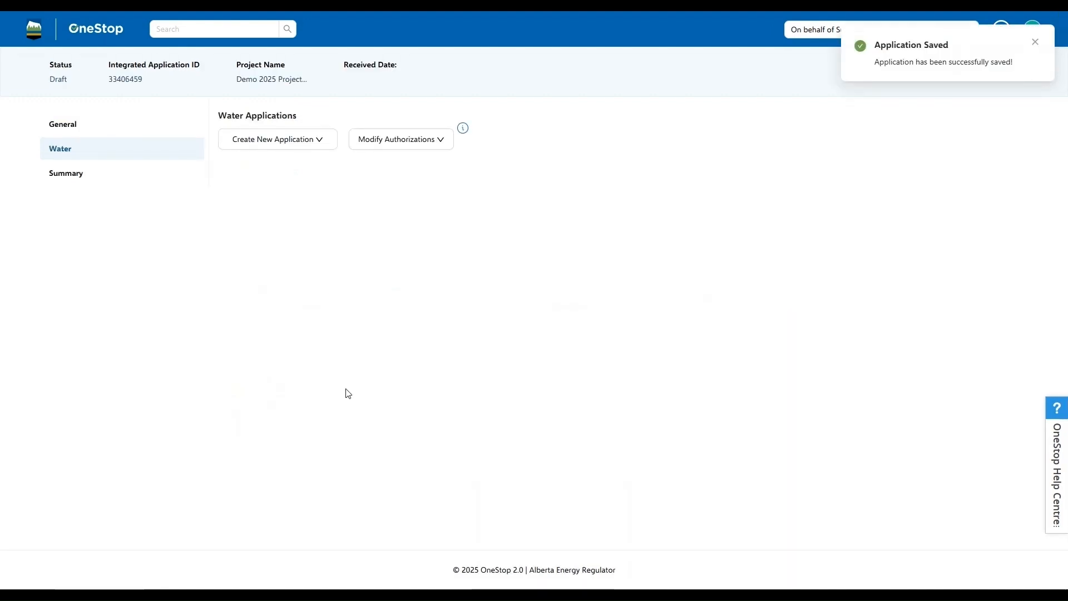
pyautogui.click(318, 143)
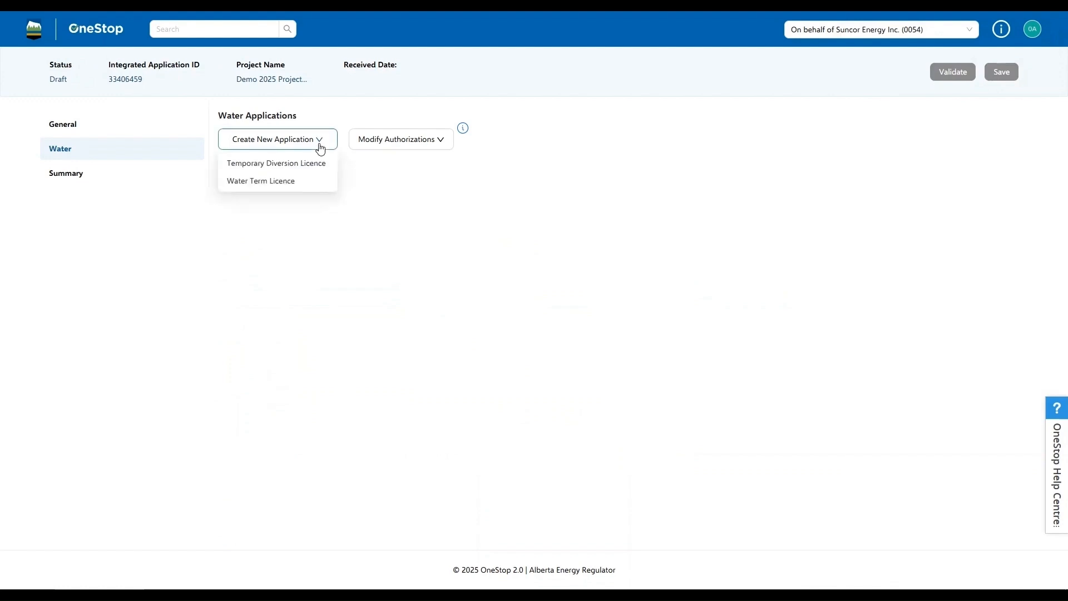
pyautogui.click(370, 139)
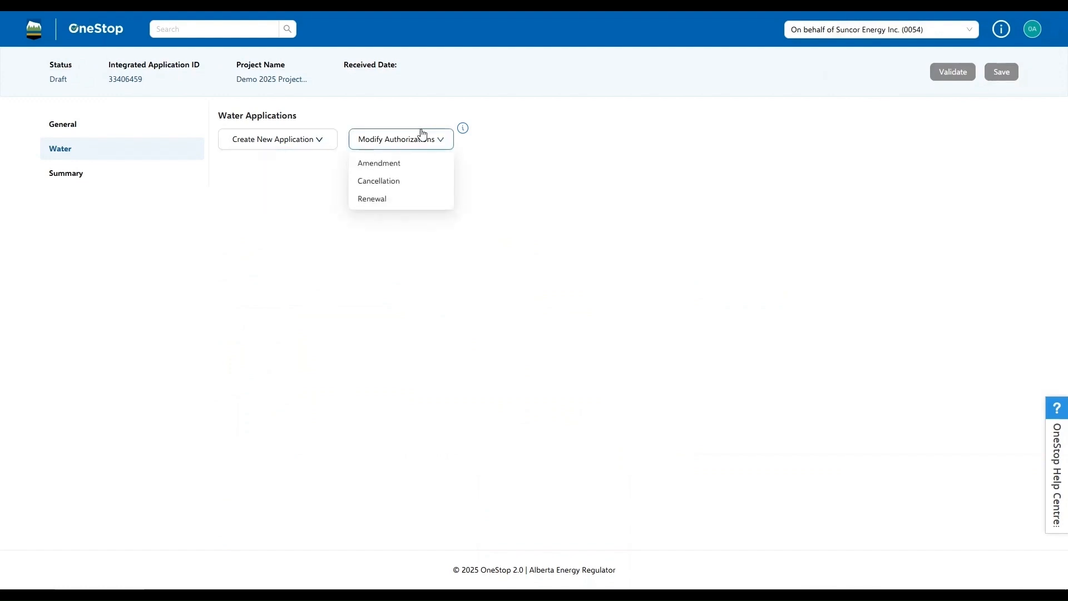
pyautogui.click(396, 186)
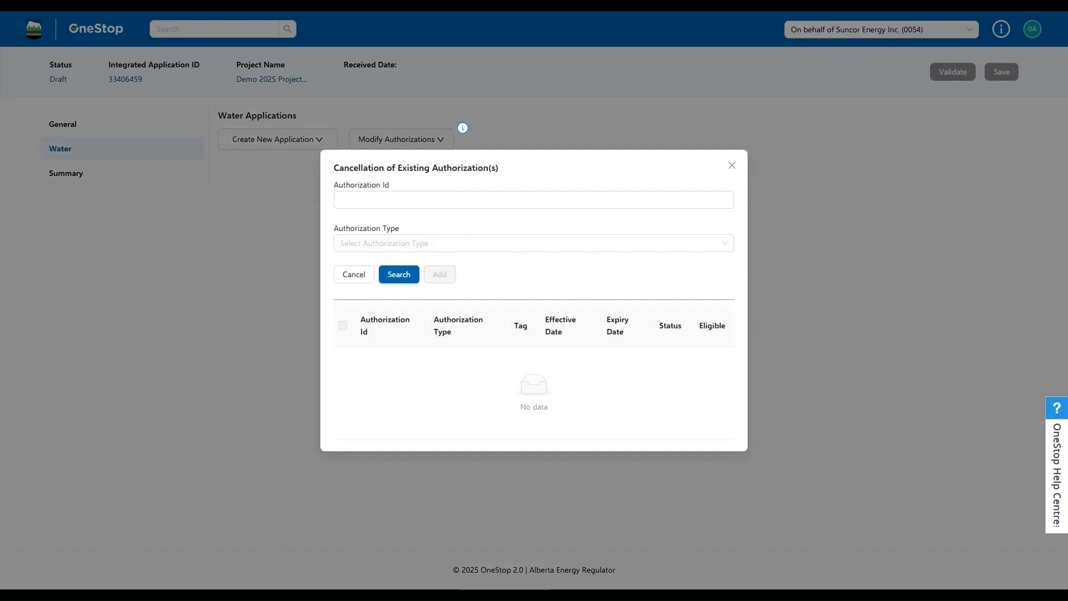
pyautogui.click(475, 200)
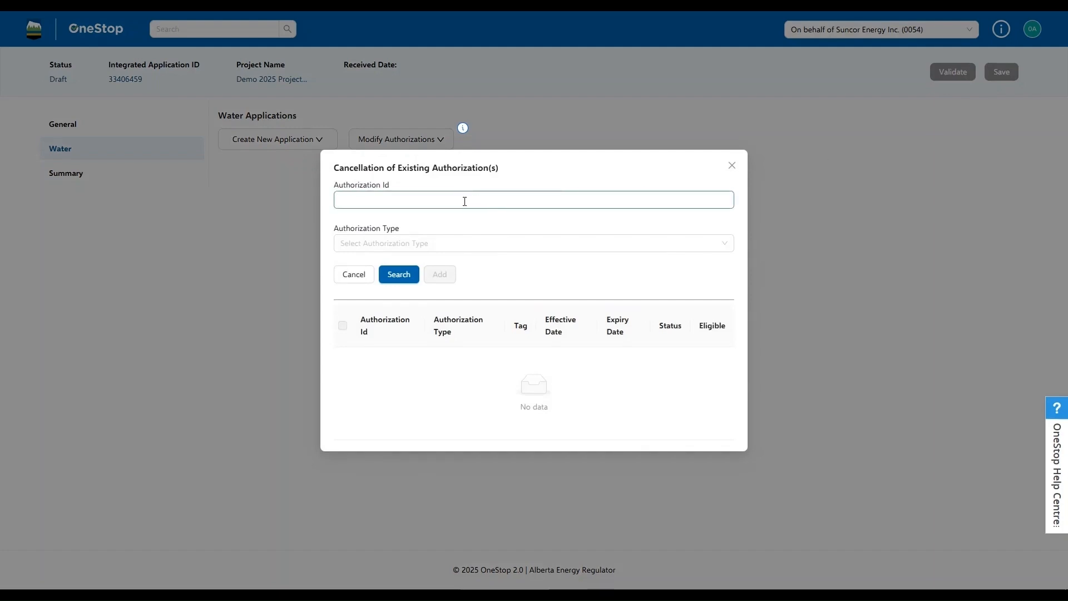
pyautogui.write('10000613')
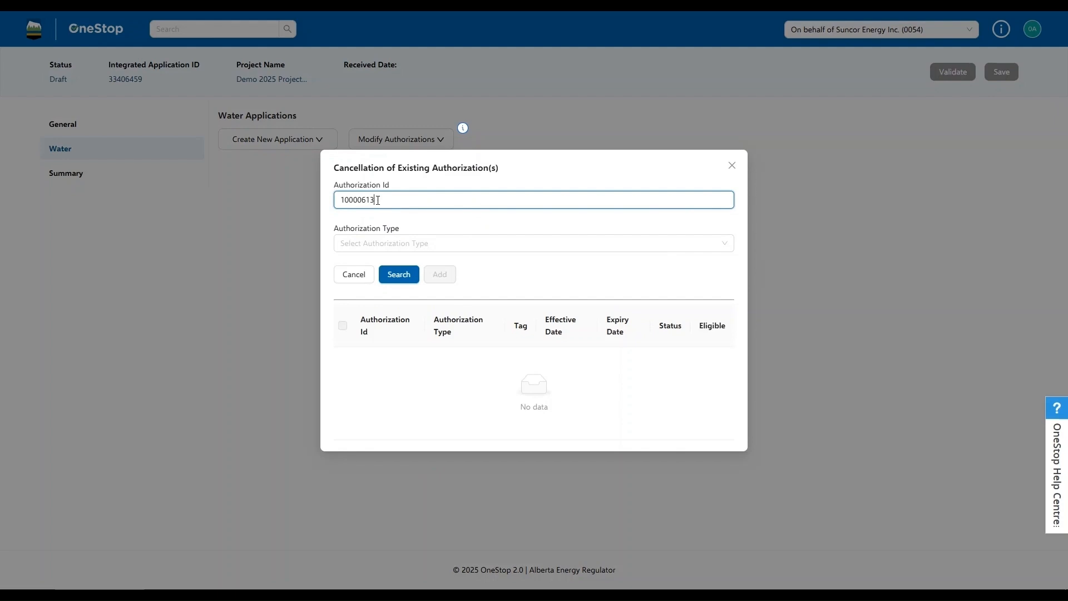
pyautogui.click(401, 276)
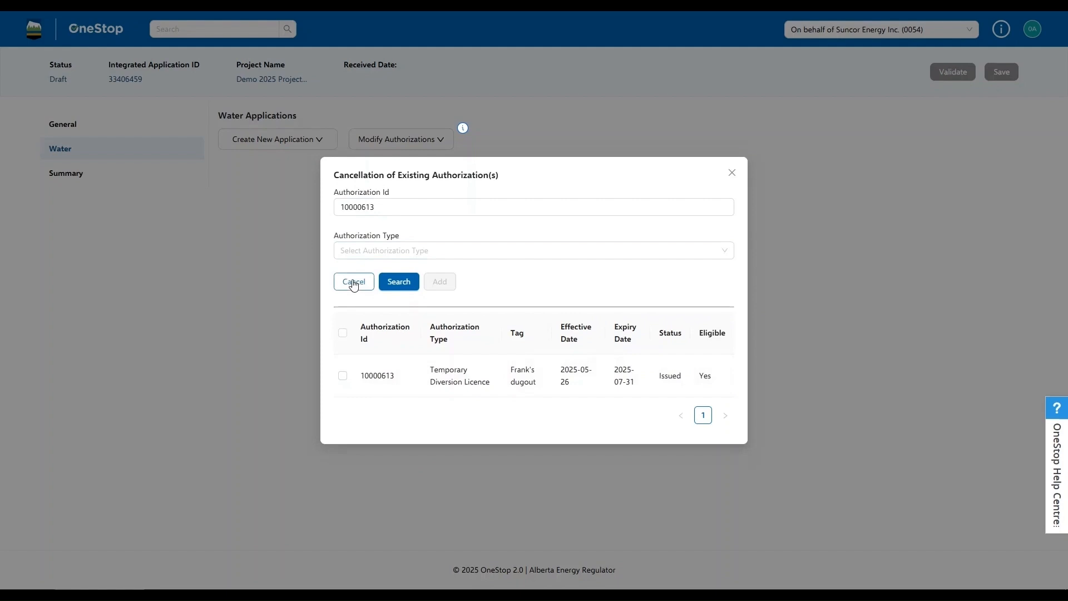
pyautogui.click(353, 283)
# Start a cancellation of an existing authorization, searching by type Temporary Diversion Licence and adding the dugout licence that expires 2025-07-31.
pyautogui.click(438, 143)
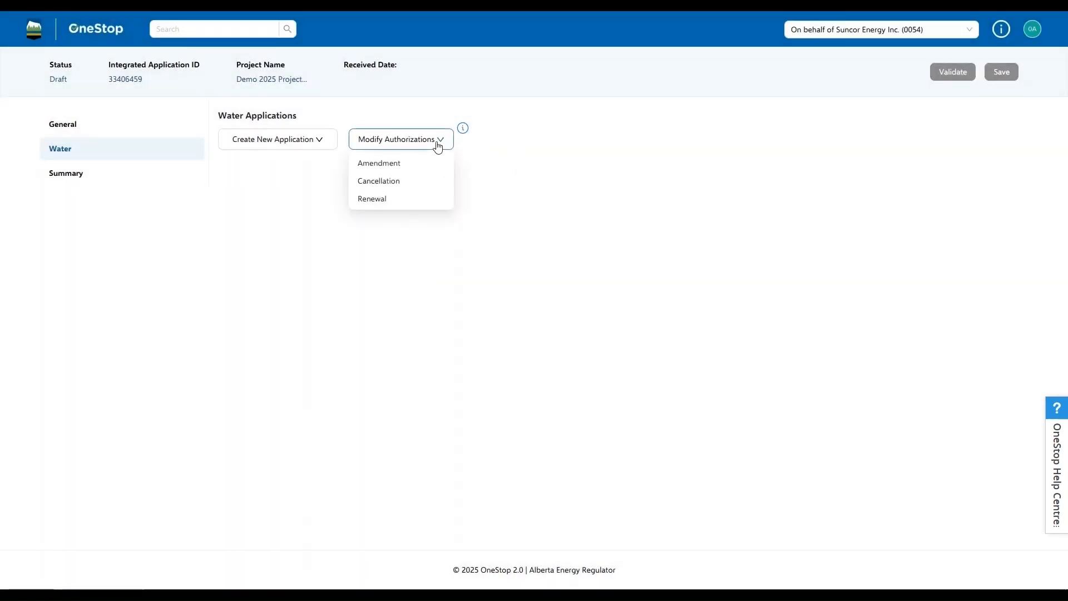
pyautogui.click(377, 181)
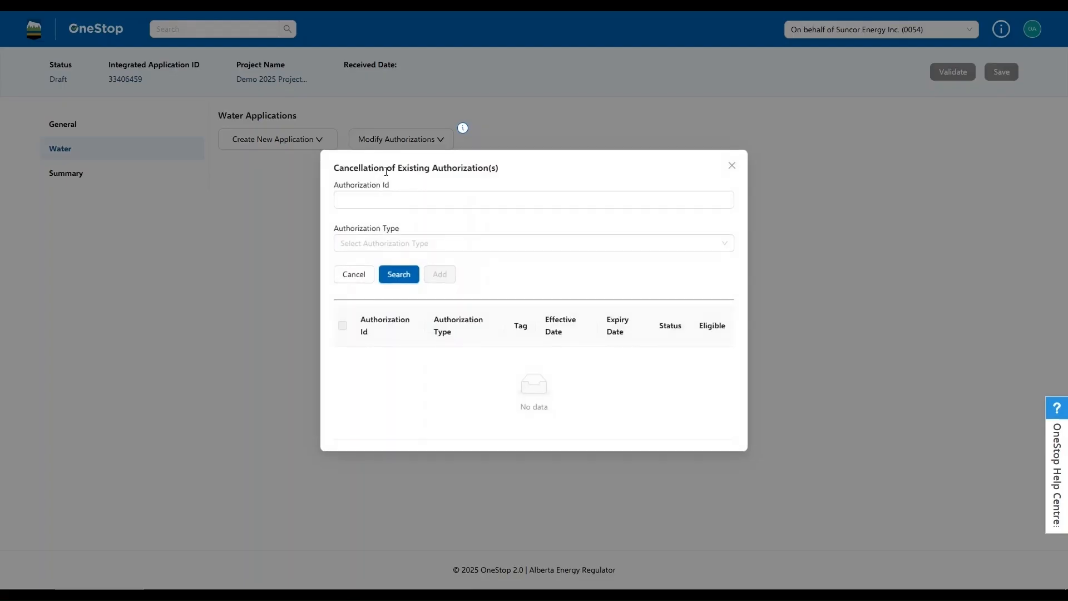
pyautogui.click(392, 244)
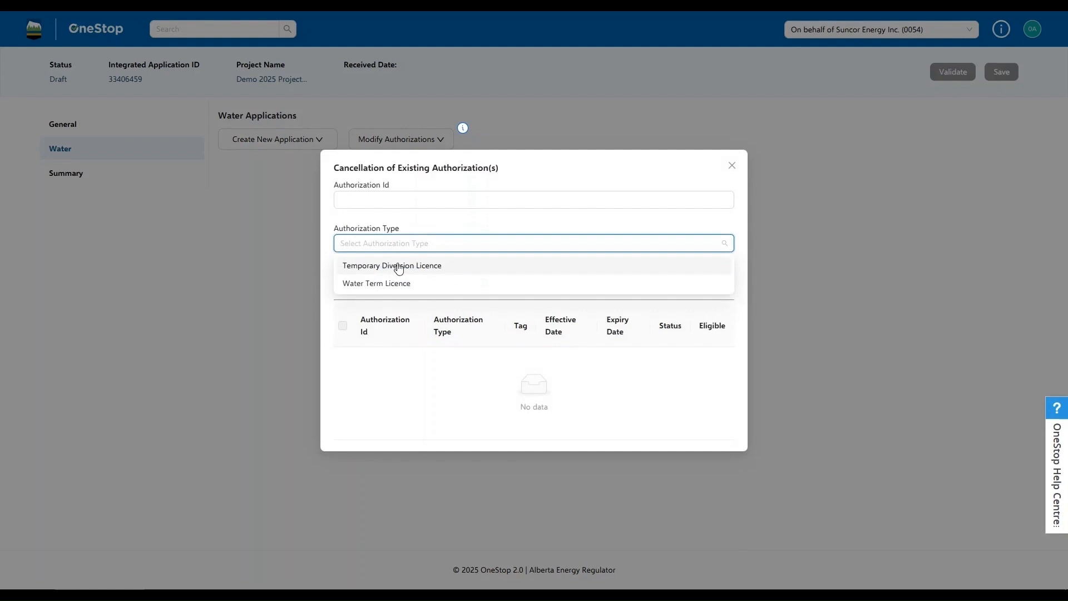
pyautogui.click(399, 266)
pyautogui.click(468, 222)
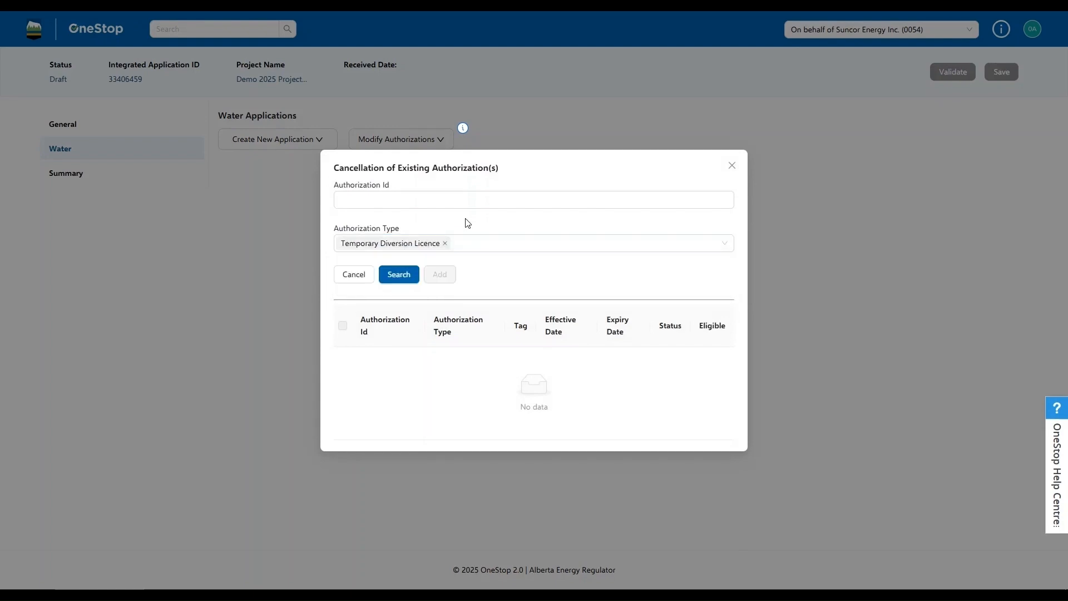
pyautogui.click(396, 275)
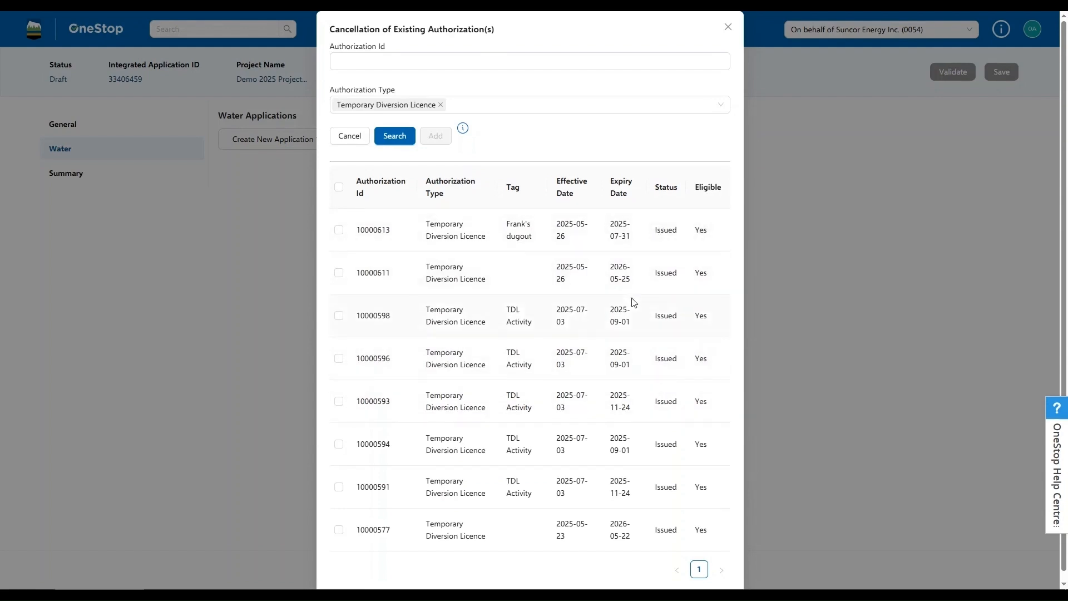
pyautogui.click(339, 232)
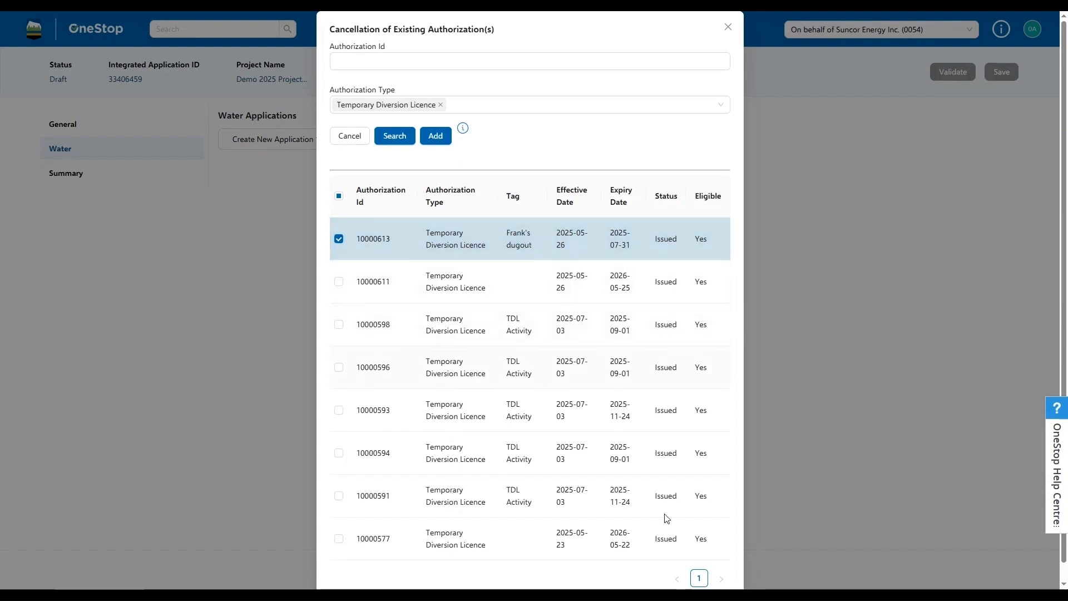
pyautogui.click(434, 136)
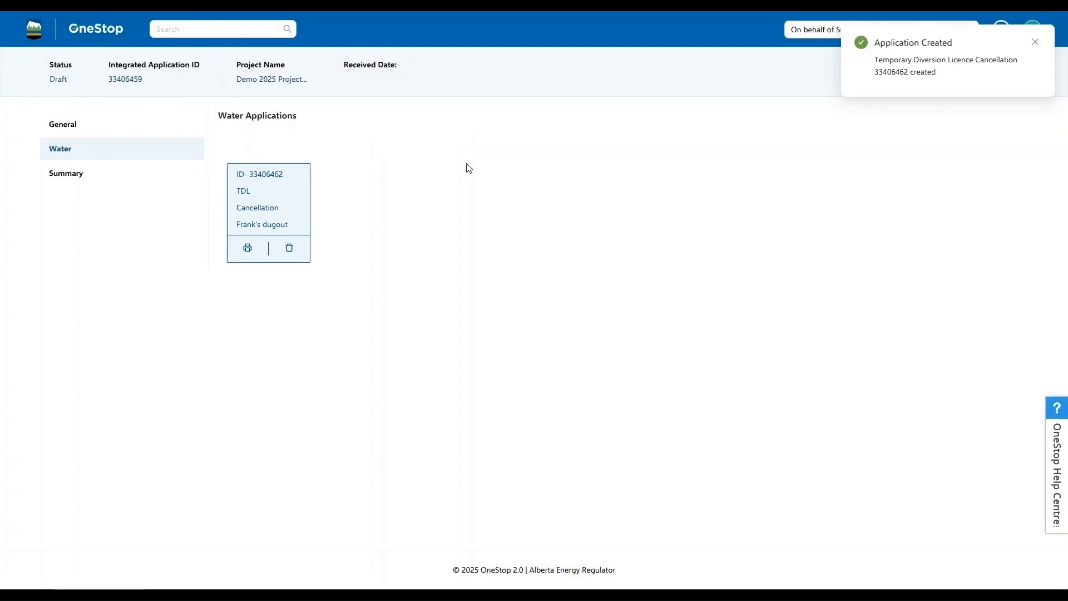
# Give "Licence Not Used" as the TDL cancellation reason, enter the comment "another source will be applied for", and save the cancellation details.
pyautogui.click(260, 174)
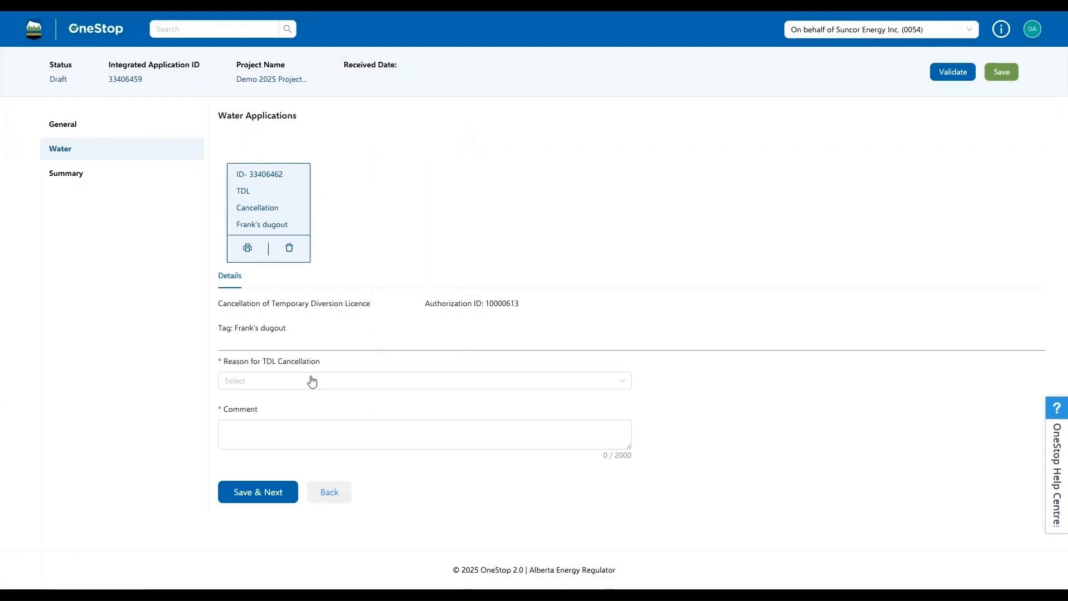
pyautogui.click(292, 383)
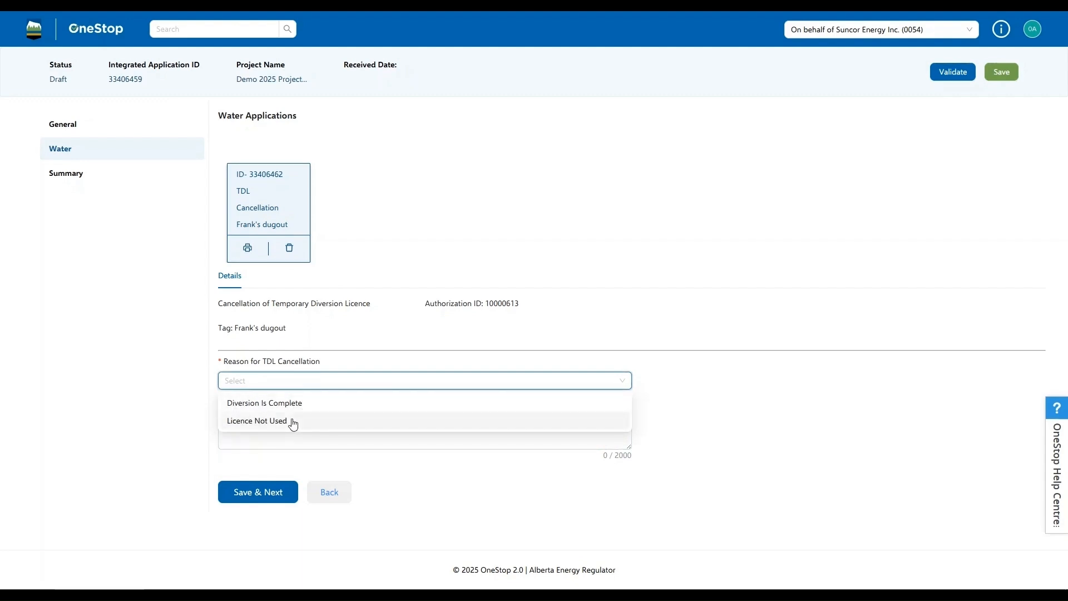
pyautogui.click(243, 422)
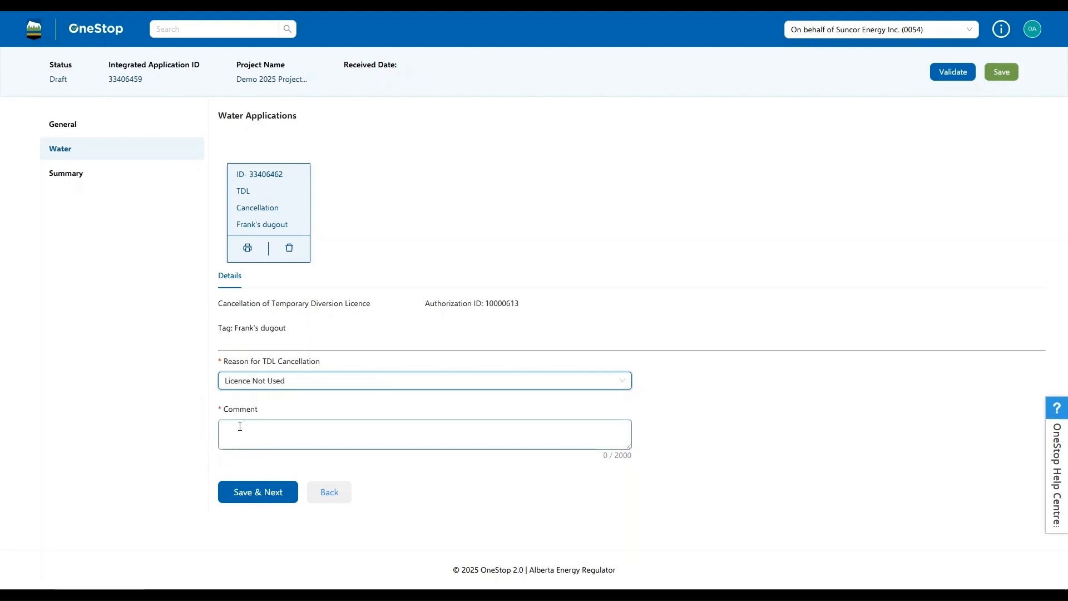
pyautogui.click(235, 431)
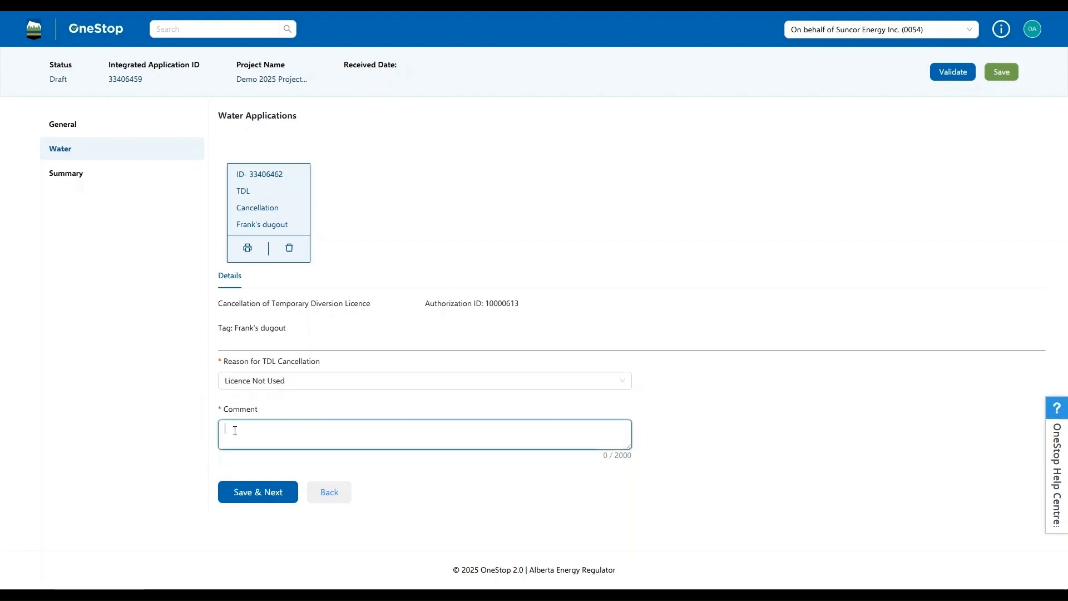
pyautogui.write('another sour')
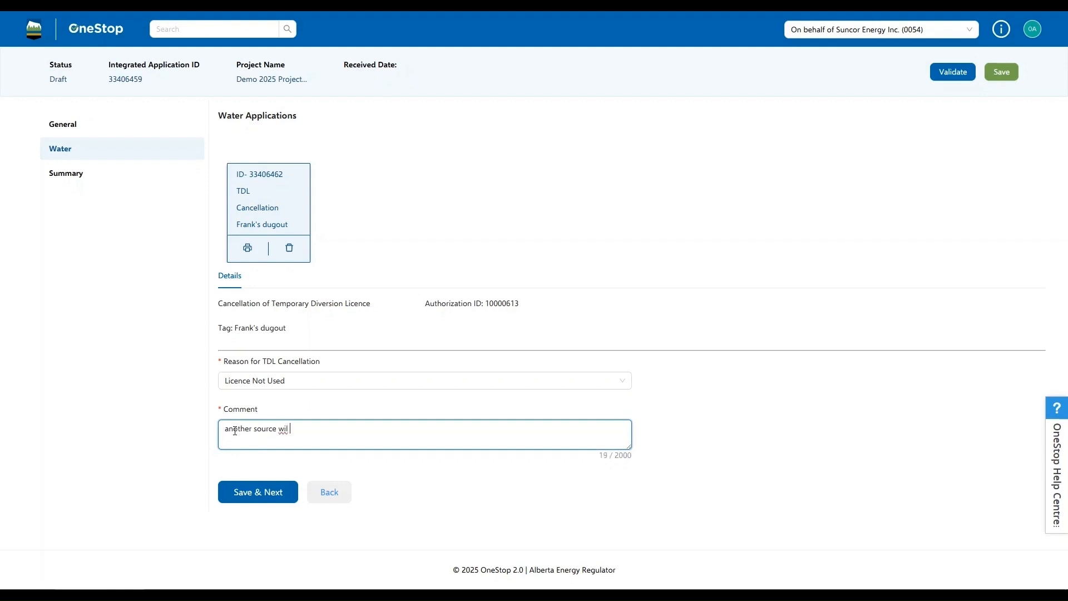
pyautogui.write('ce will be applied for')
pyautogui.click(264, 495)
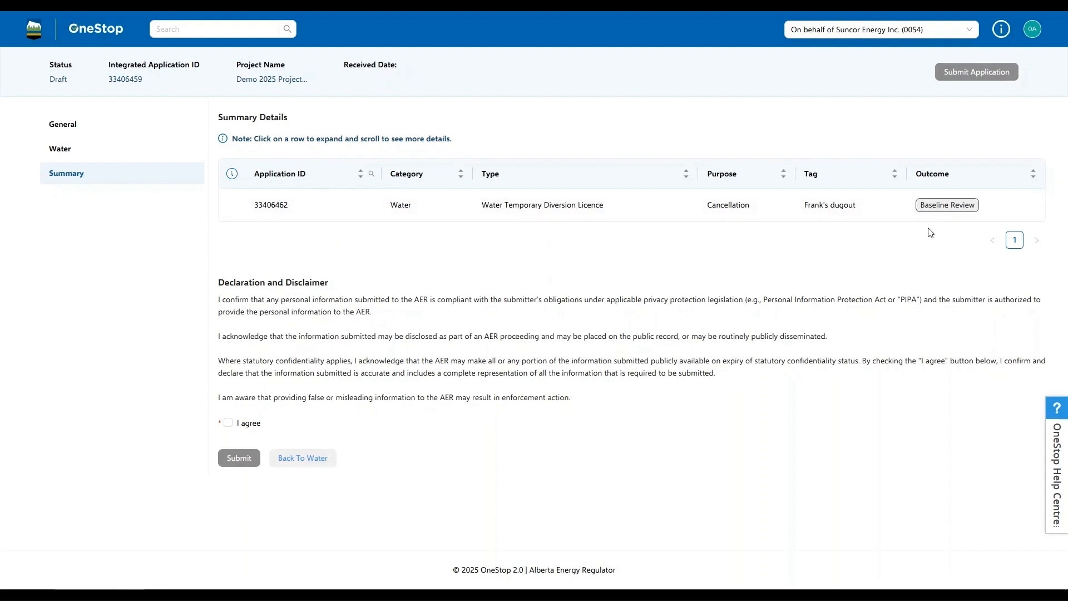
# Agree to the declaration and disclaimer, then submit the cancellation application and confirm the submission.
pyautogui.click(228, 423)
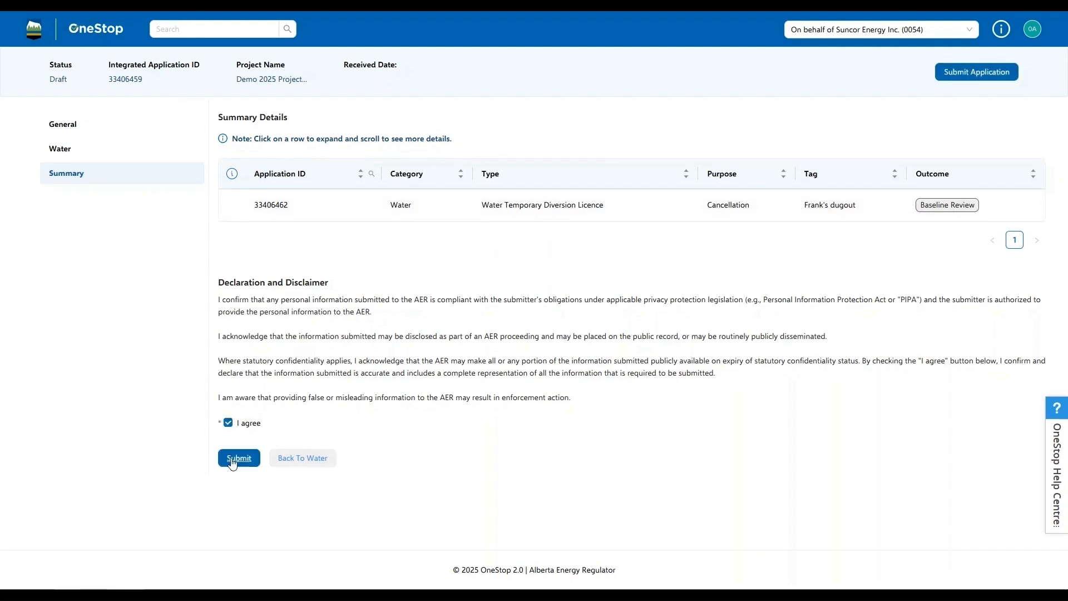
pyautogui.click(234, 461)
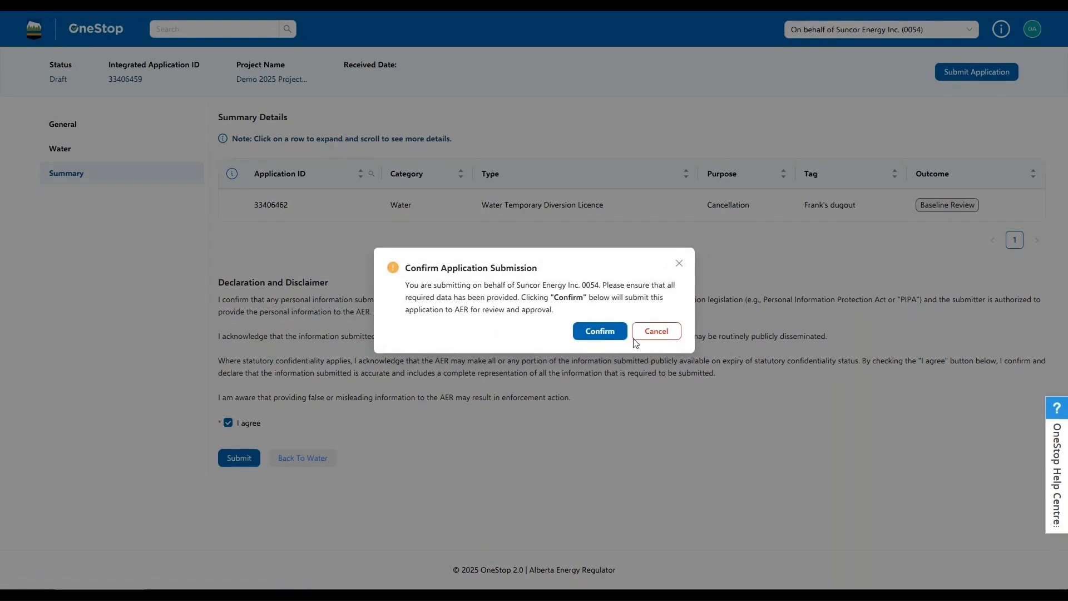
pyautogui.click(602, 331)
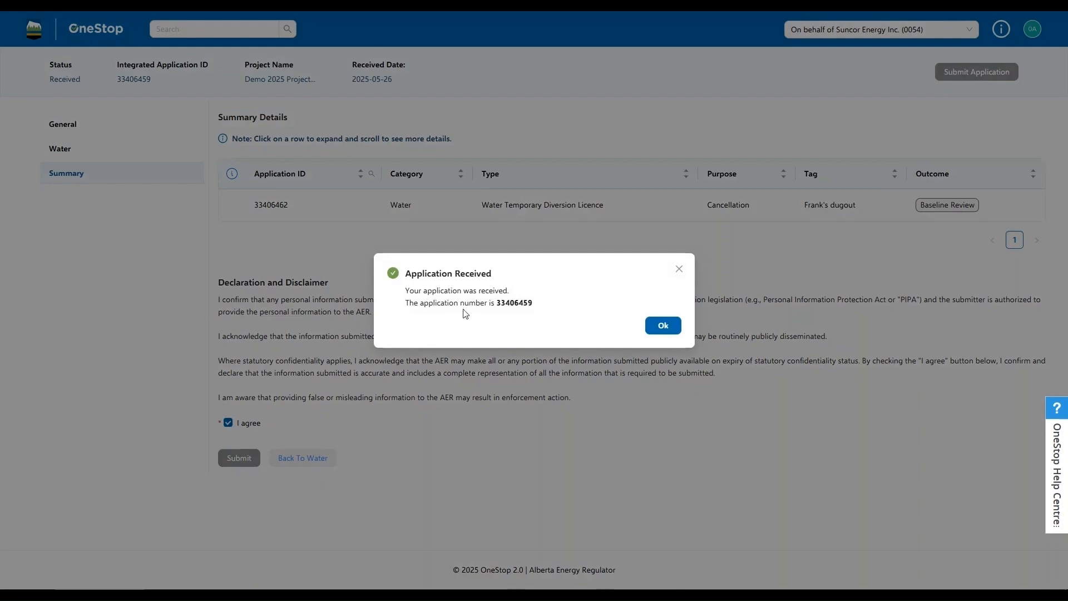
pyautogui.click(666, 326)
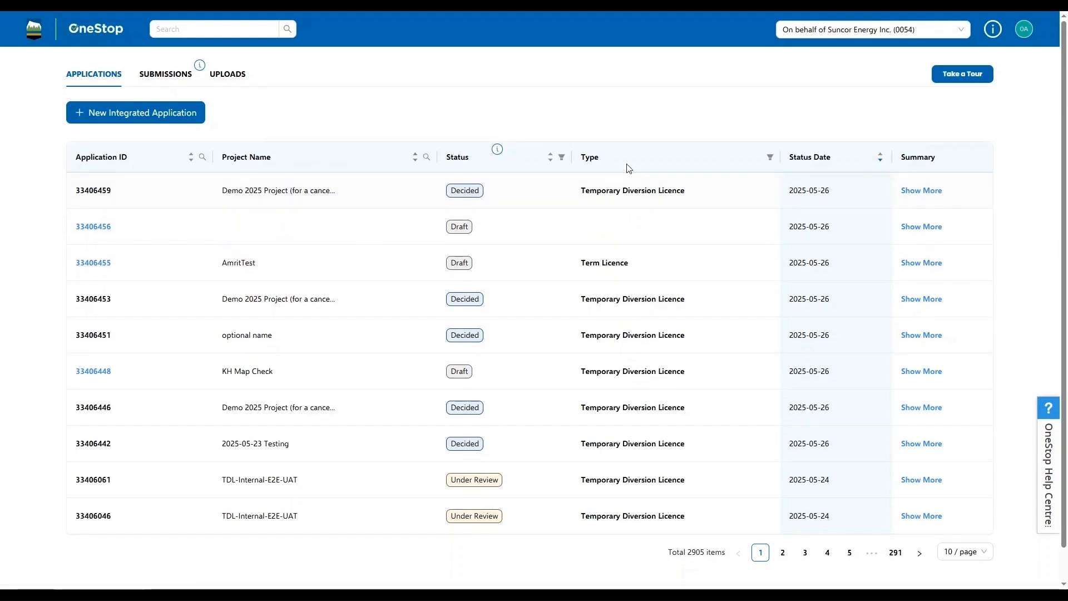
# Review the submitted application's summary for its status and final decision document, and close it.
pyautogui.click(921, 191)
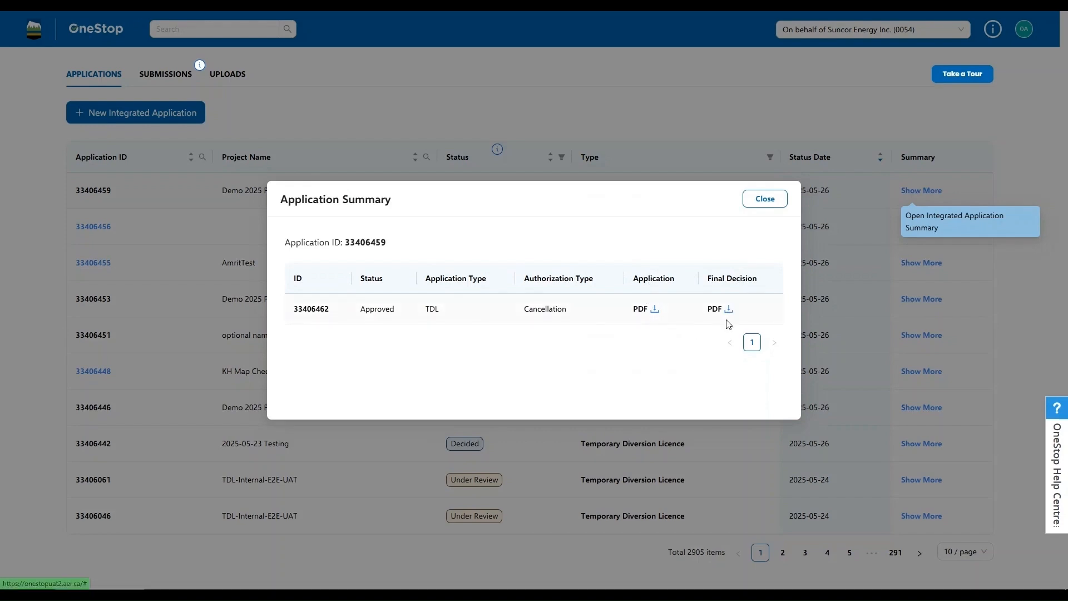
pyautogui.click(765, 203)
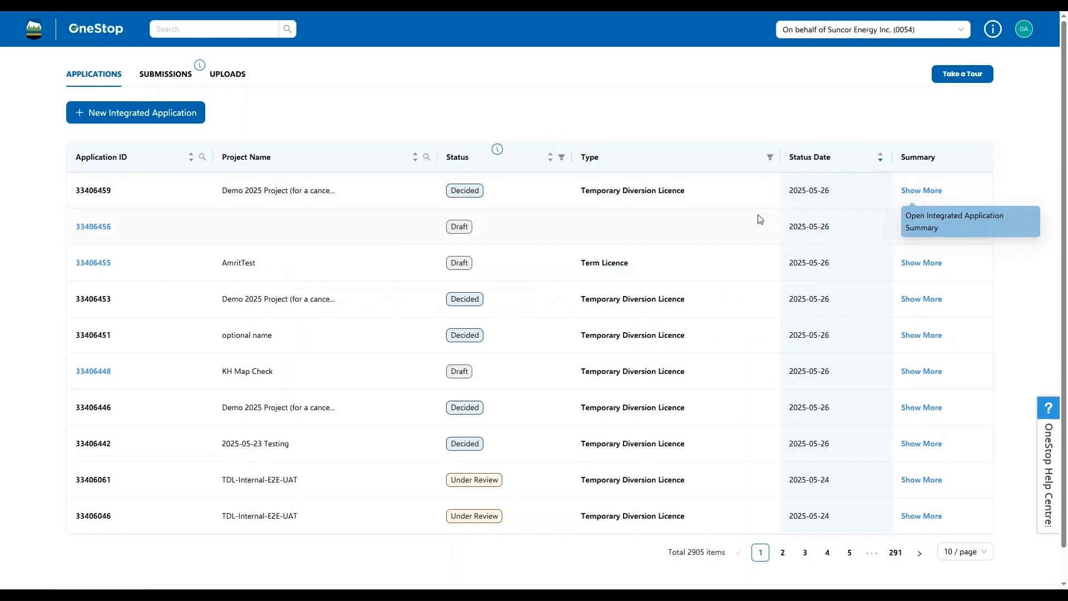